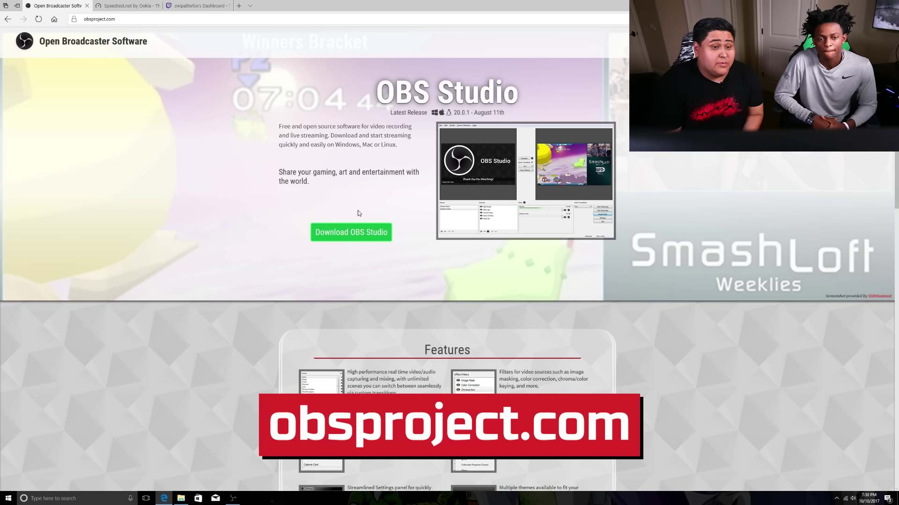
Show the Windows, macOS and Linux download buttons on the obsproject.com download page.
click(357, 234)
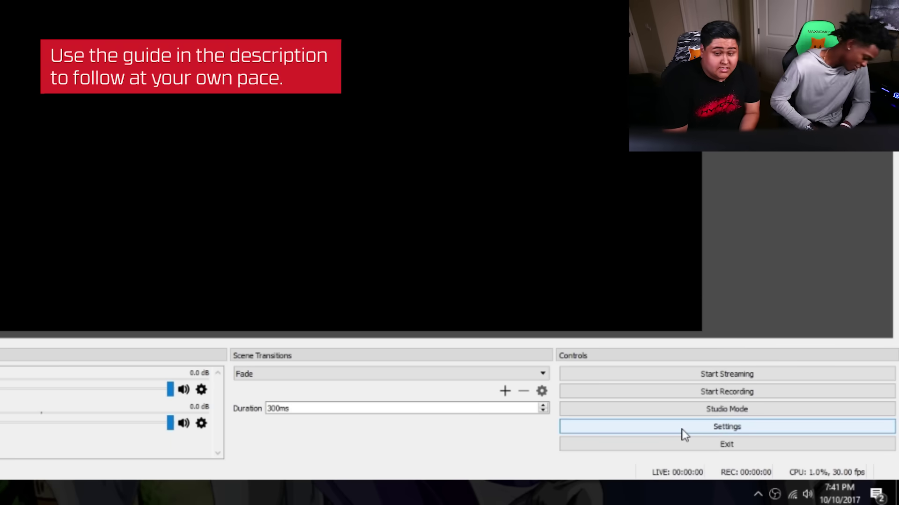
Set the OBS stream type to Streaming Services, service Twitch, server Auto (recommended).
click(790, 468)
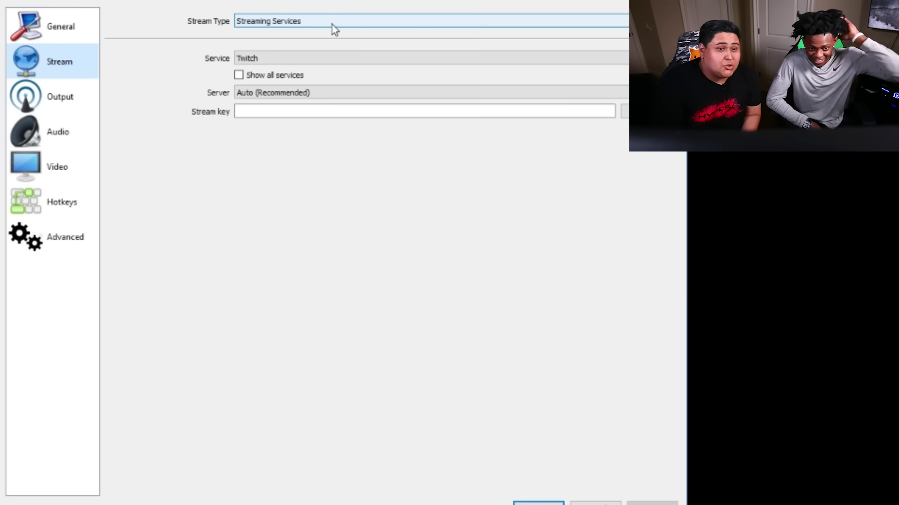
click(333, 22)
click(334, 30)
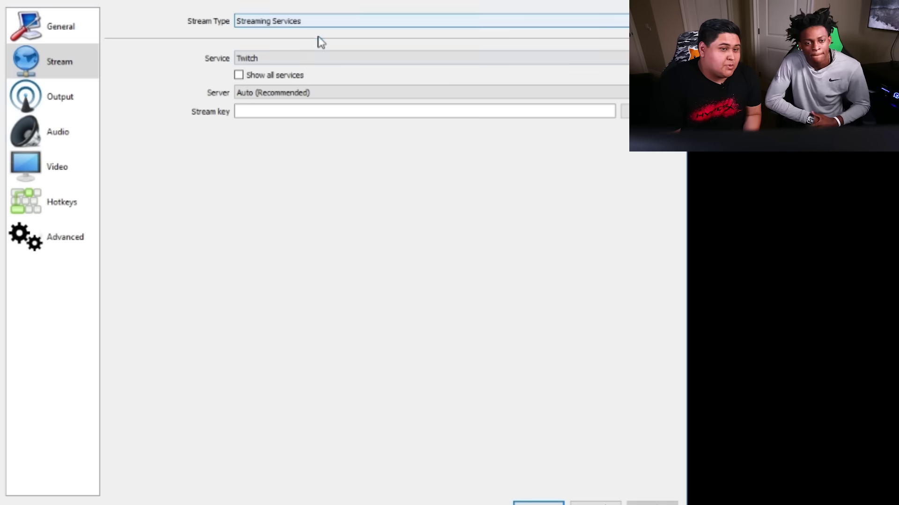
click(308, 58)
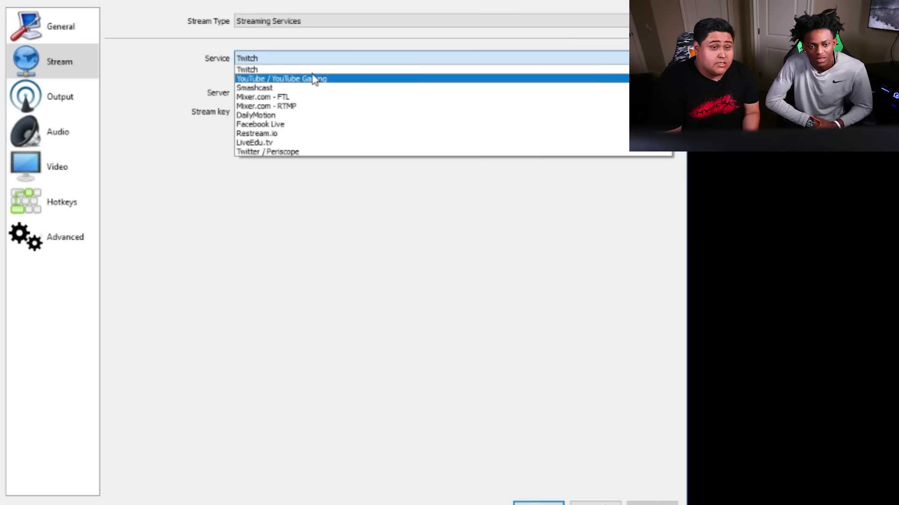
click(326, 59)
click(308, 95)
click(311, 96)
Select the stream key field, then bring up the Twitch dashboard tab in Edge.
click(301, 111)
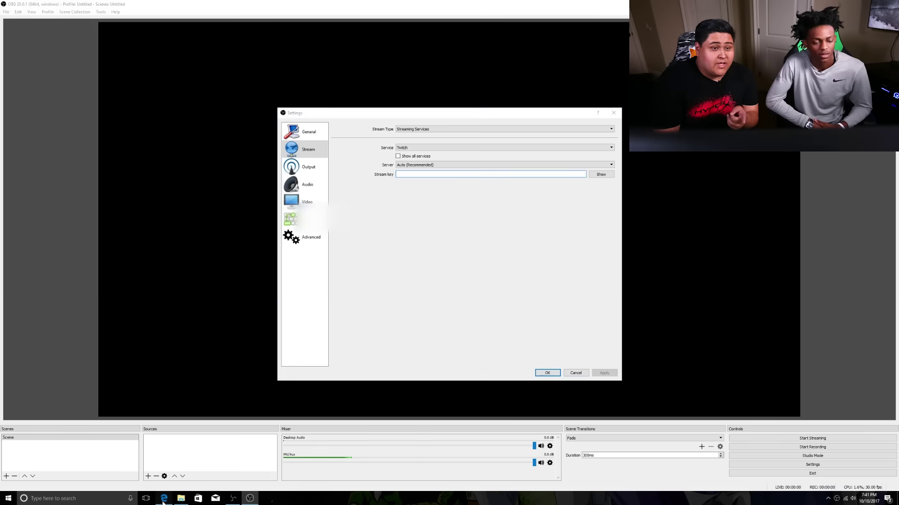
click(164, 499)
click(201, 6)
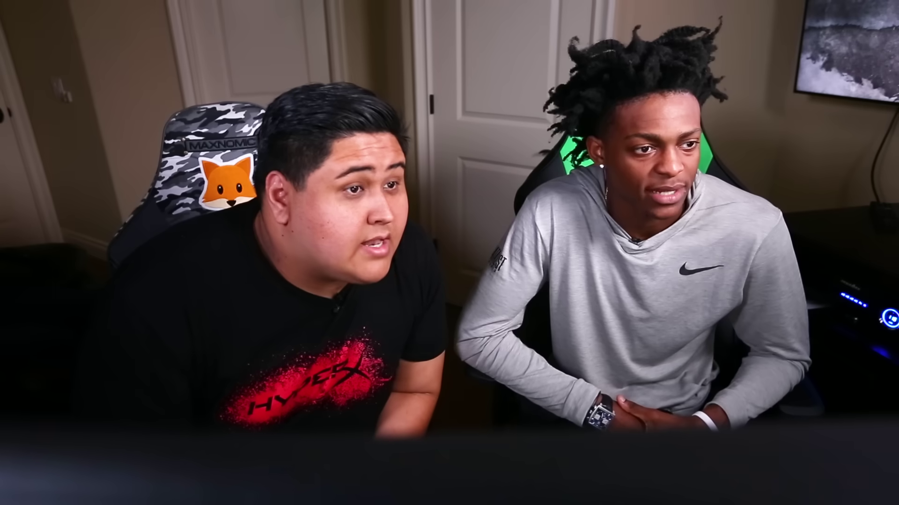
Reveal the channel's stream key under Settings > Stream Key and copy it.
click(15, 150)
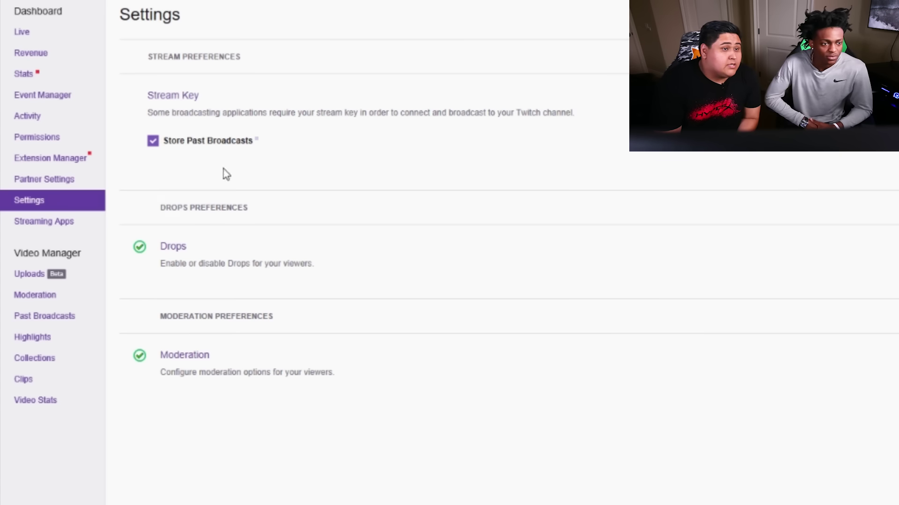
click(184, 99)
click(162, 182)
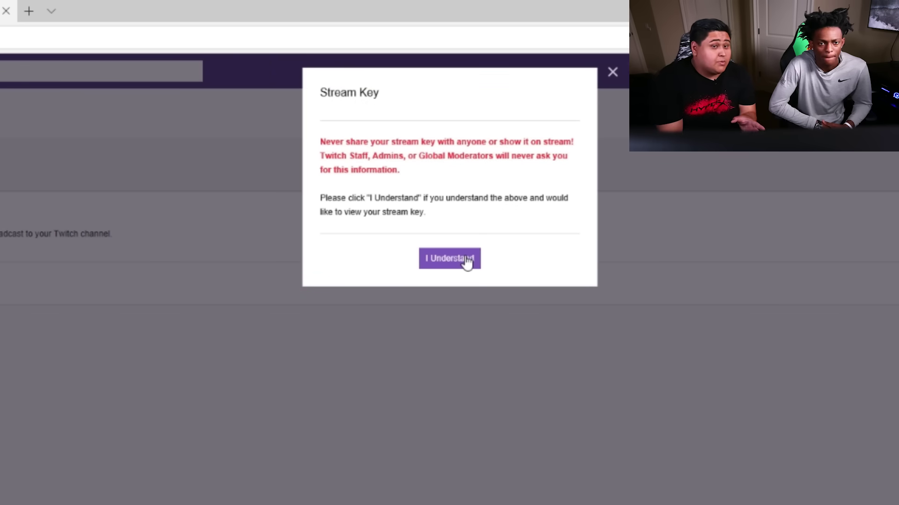
click(464, 261)
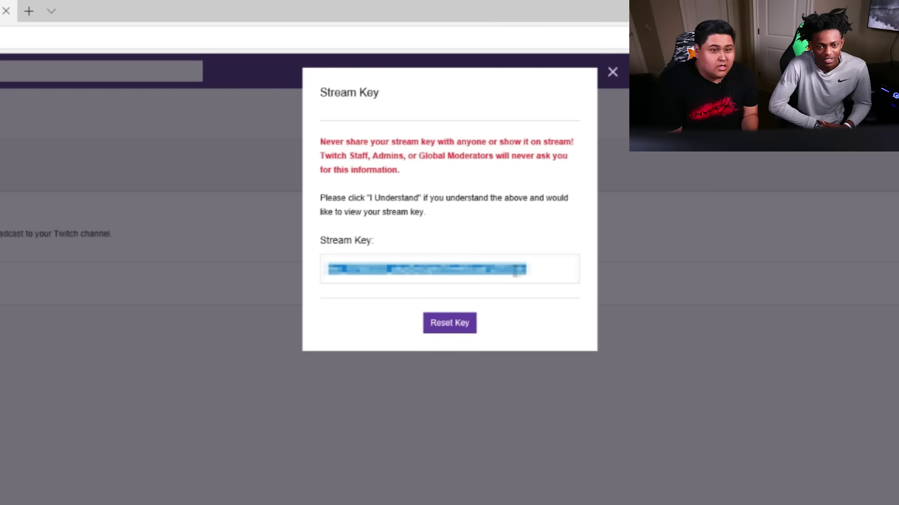
right_click(489, 271)
click(521, 337)
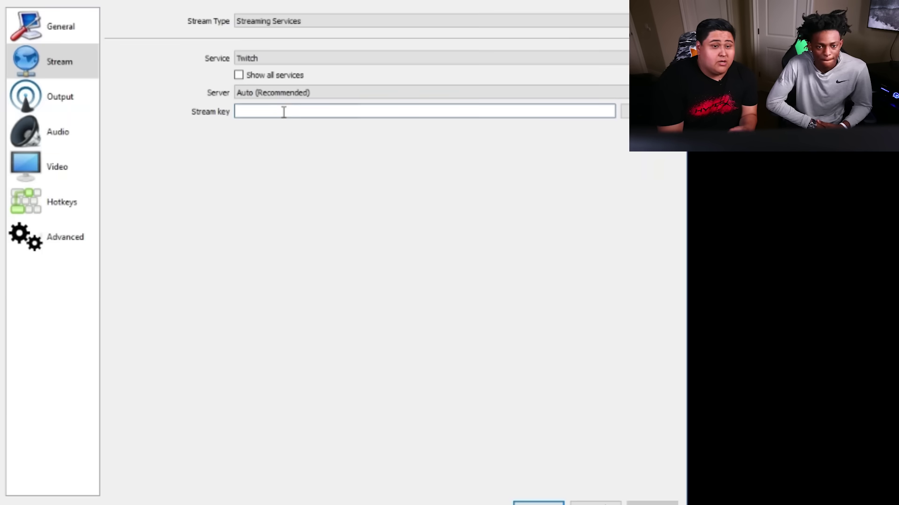
Paste the copied Twitch stream key into OBS and apply it.
right_click(284, 112)
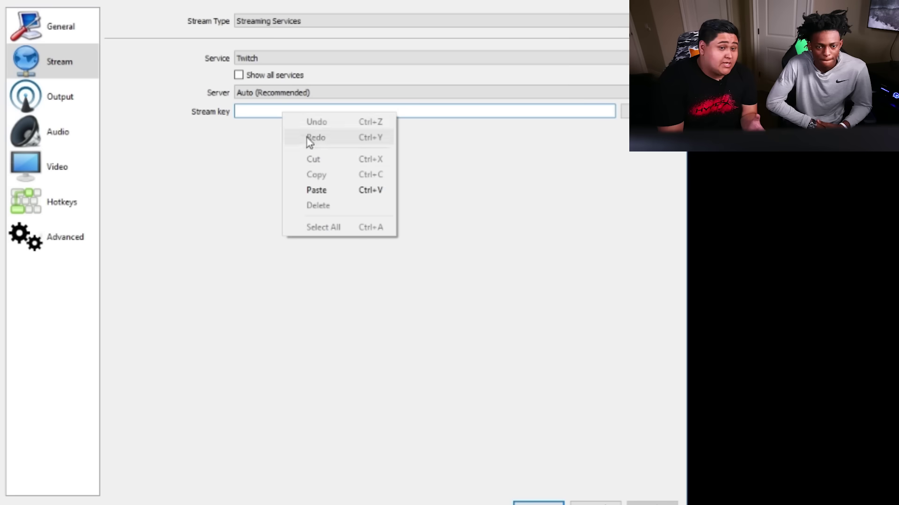
click(330, 188)
click(651, 504)
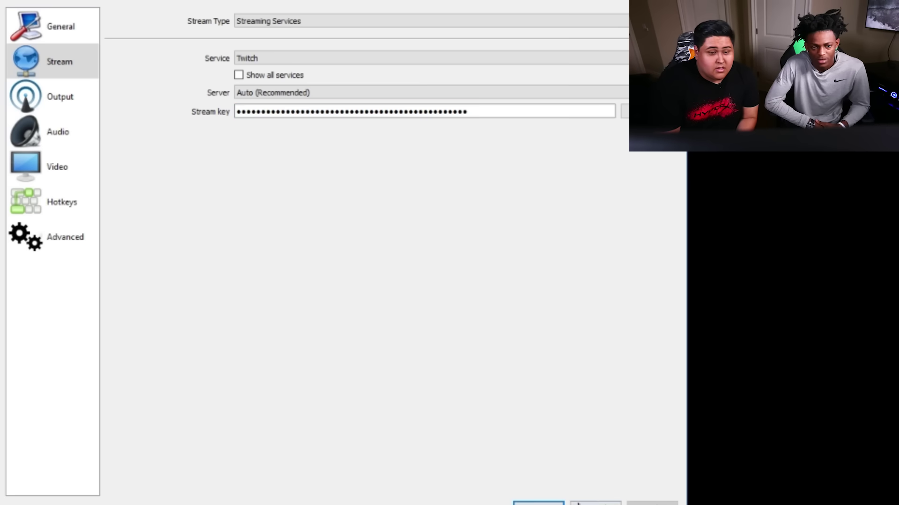
Set the Output video bitrate to 6500 with the Hardware (NVENC) encoder.
click(70, 96)
click(299, 66)
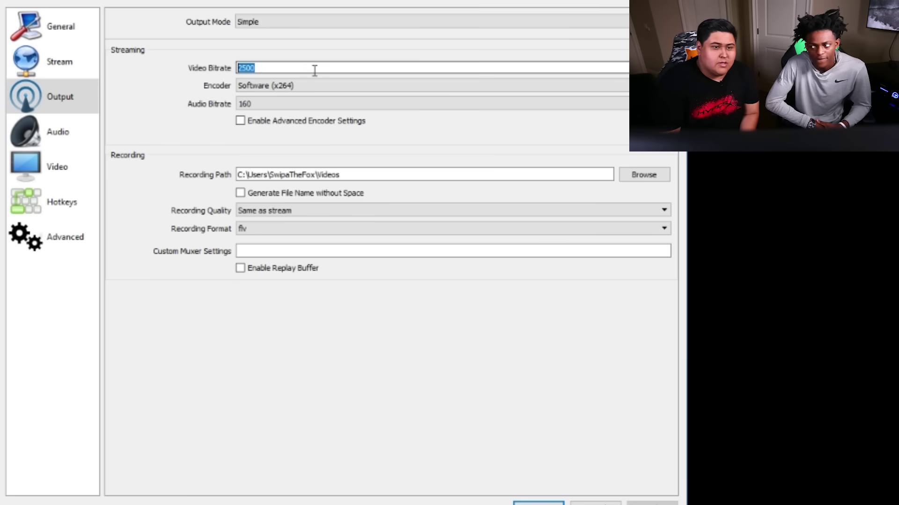
text(6500)
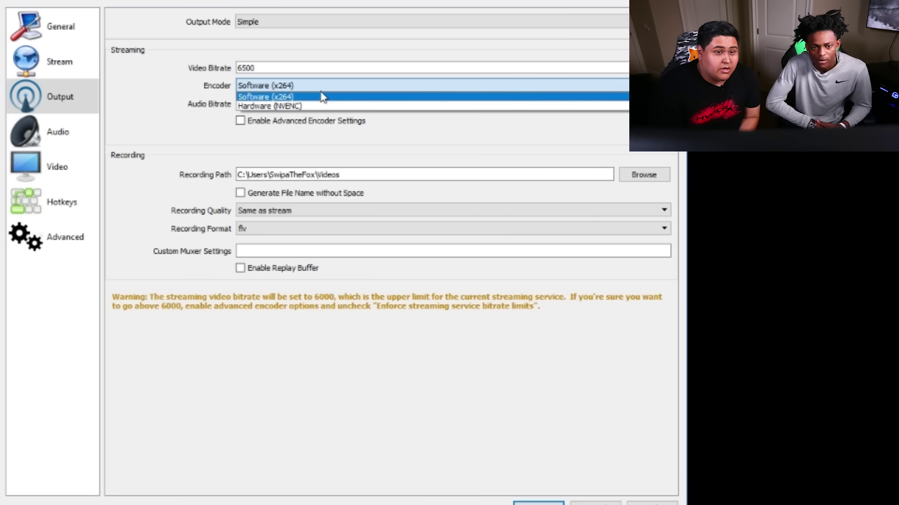
click(314, 106)
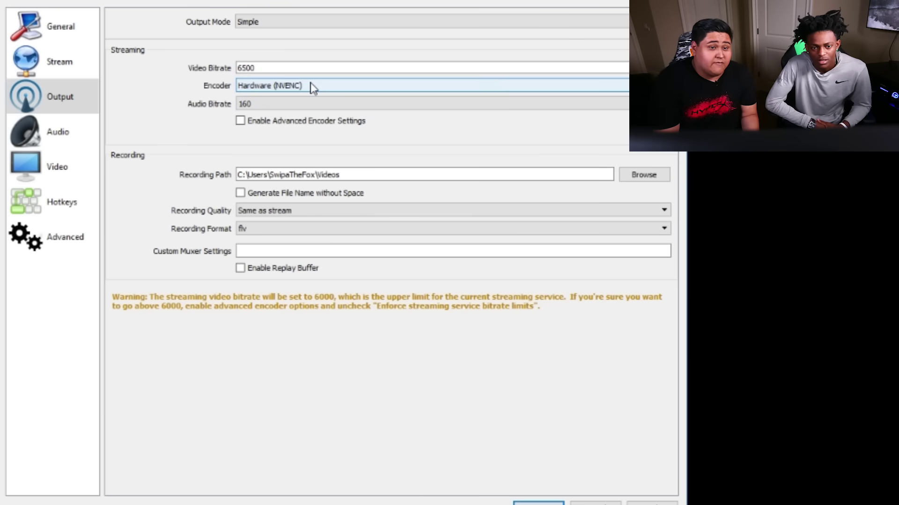
click(311, 84)
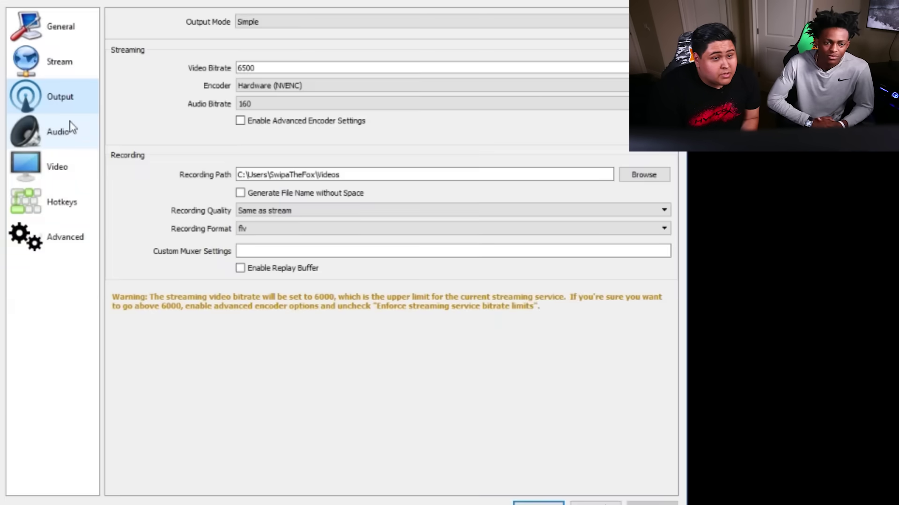
click(310, 185)
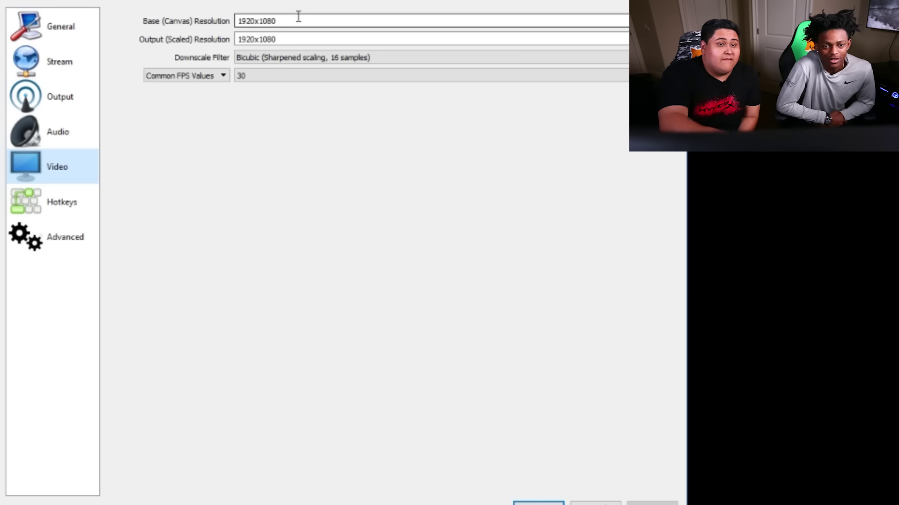
Keep 1920x1080 base and output resolution, choose 60 FPS, and apply the video settings.
click(299, 17)
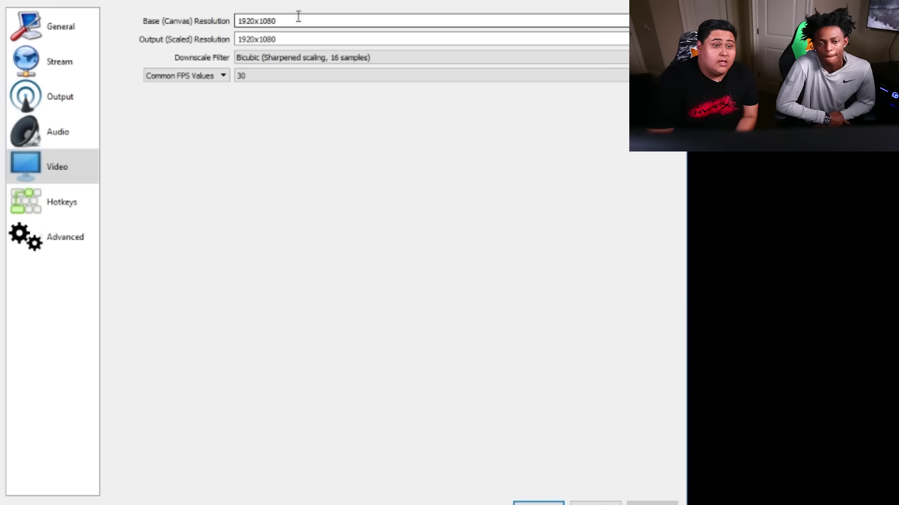
drag(296, 40, 221, 38)
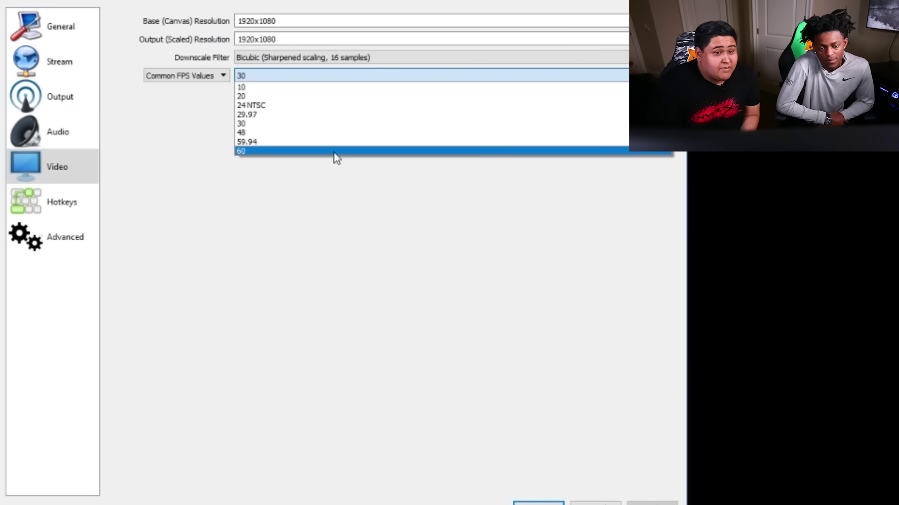
click(334, 151)
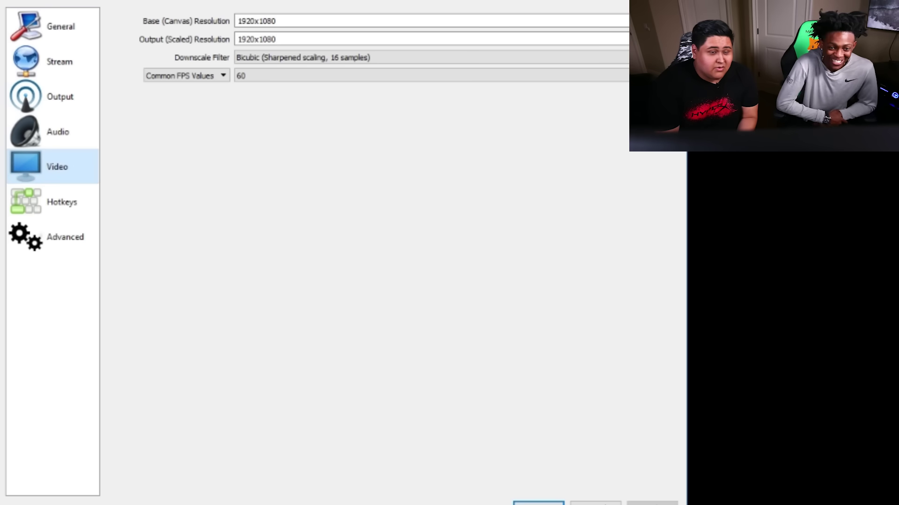
click(652, 503)
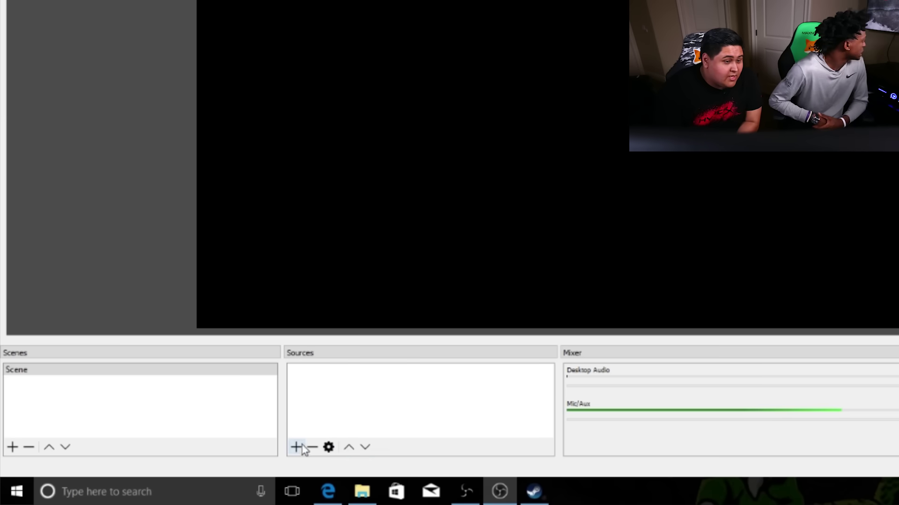
Add a Video Capture Device source capturing from the Elgato Game Capture HD.
click(296, 447)
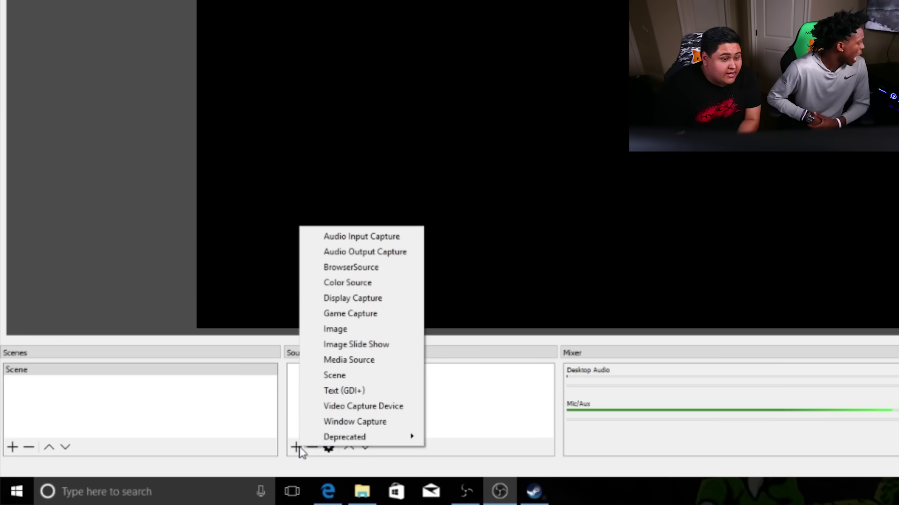
click(364, 406)
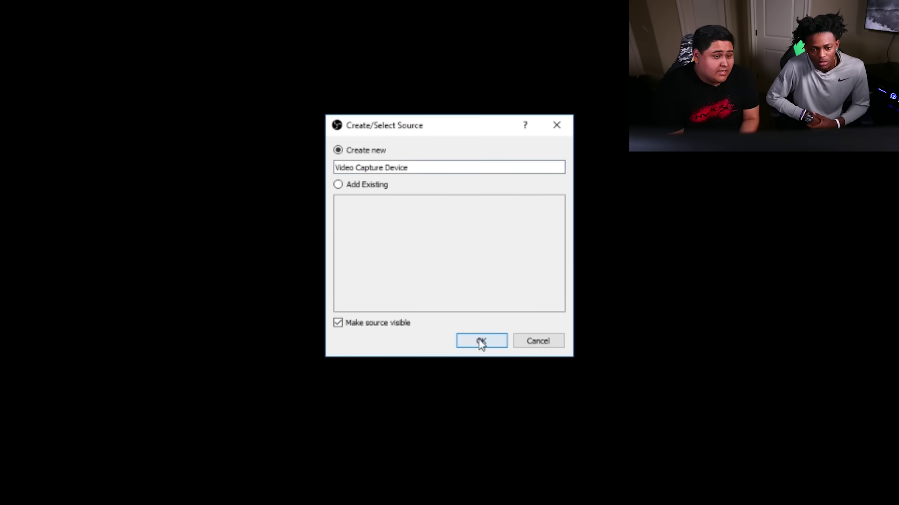
click(481, 342)
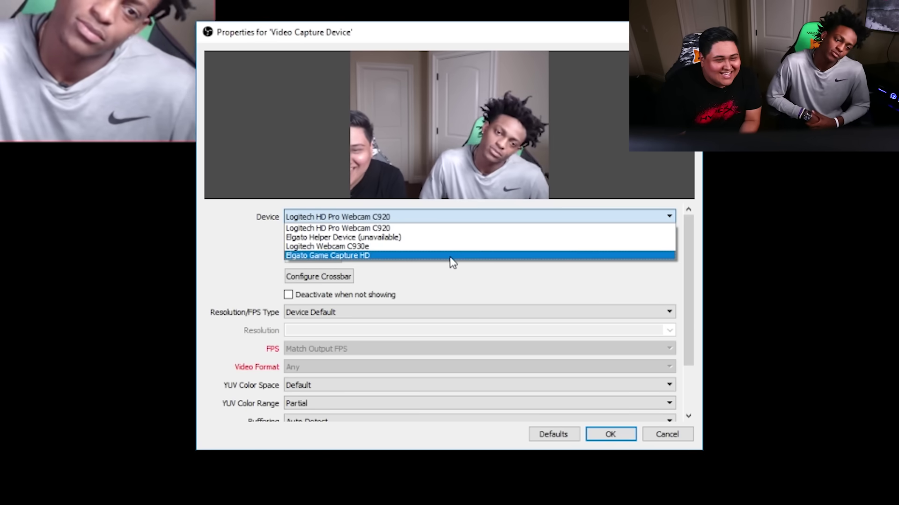
click(450, 257)
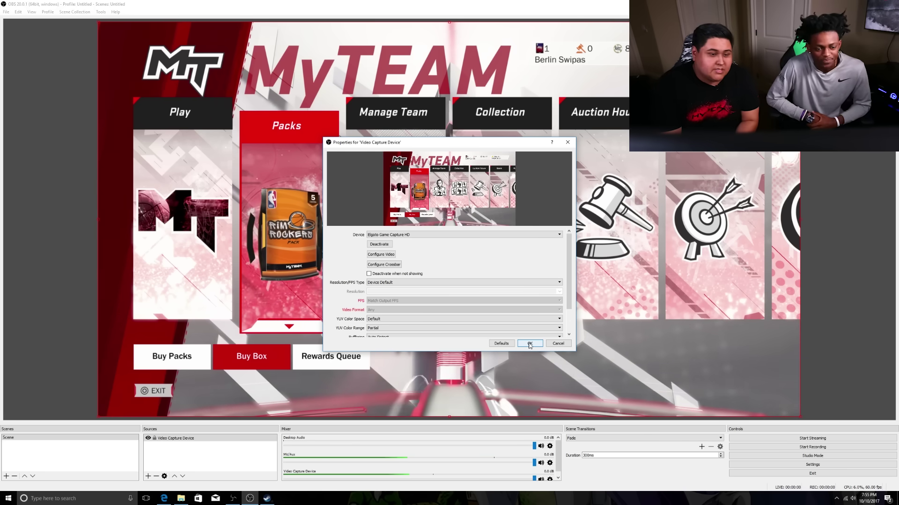
click(530, 344)
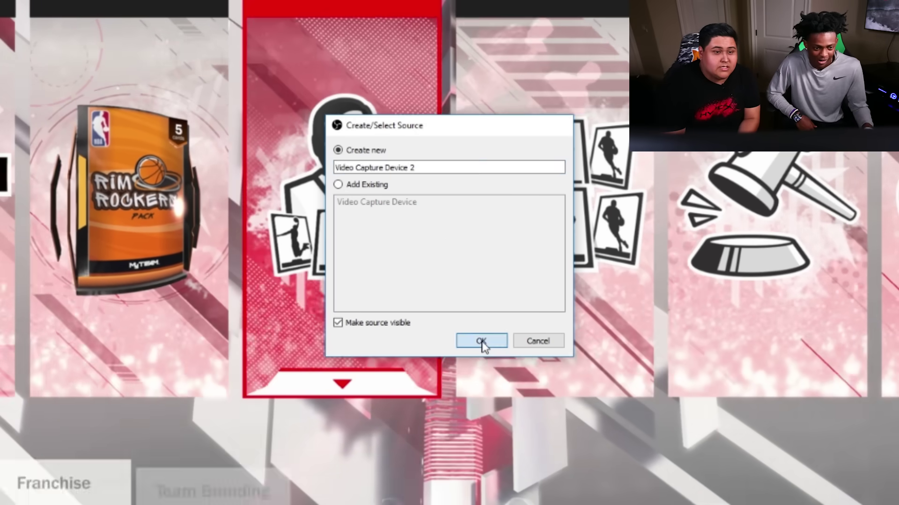
Create Video Capture Device 2 using the Logitech HD Pro Webcam C920.
click(480, 342)
click(392, 218)
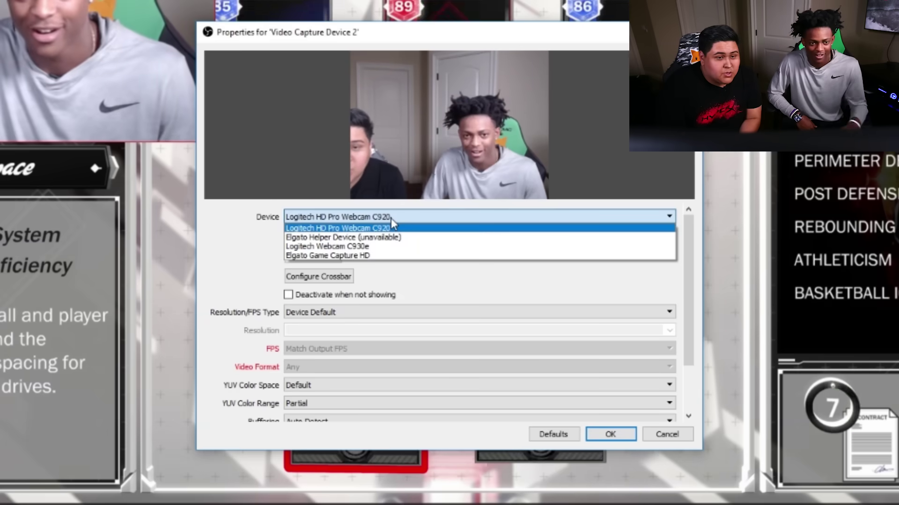
click(393, 224)
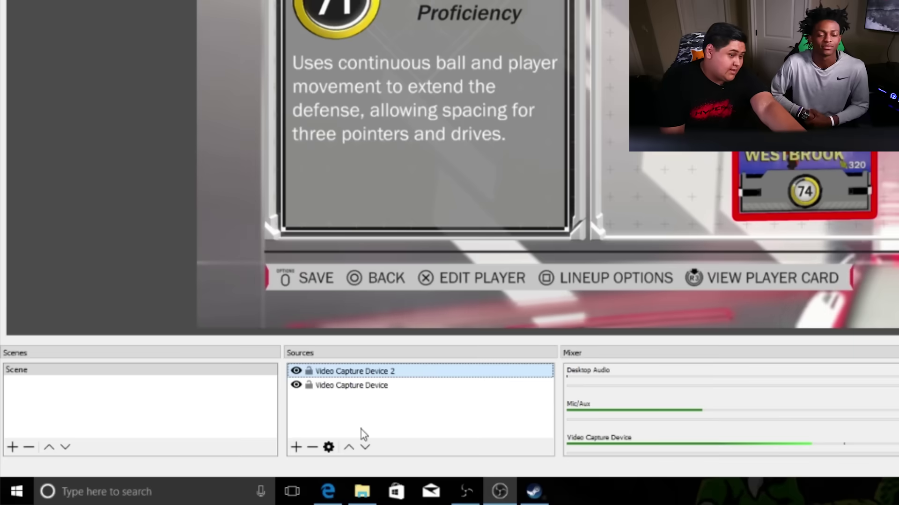
Reorder the sources so Video Capture Device 2 stays at the top of the list.
click(358, 370)
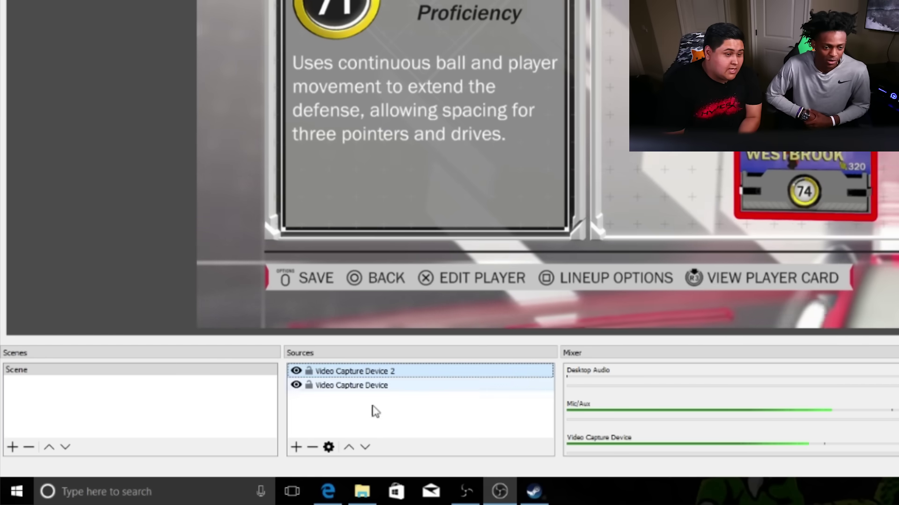
click(364, 448)
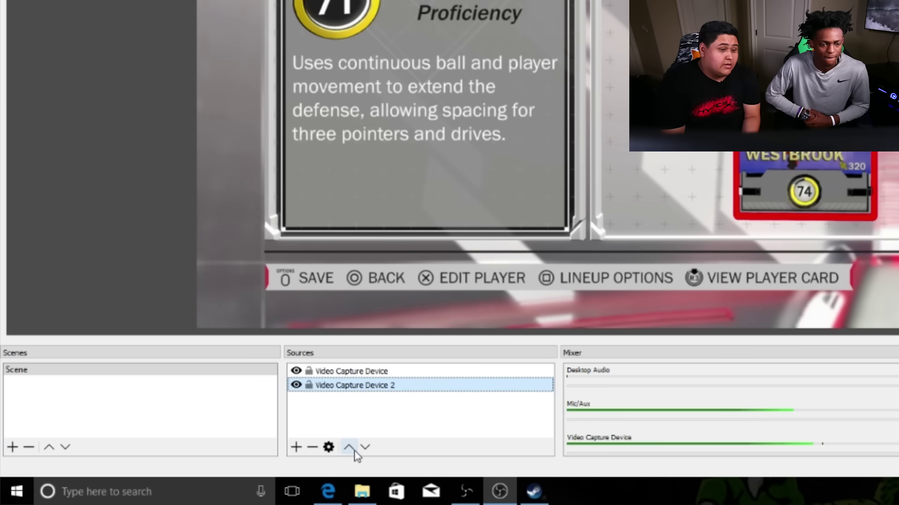
click(349, 448)
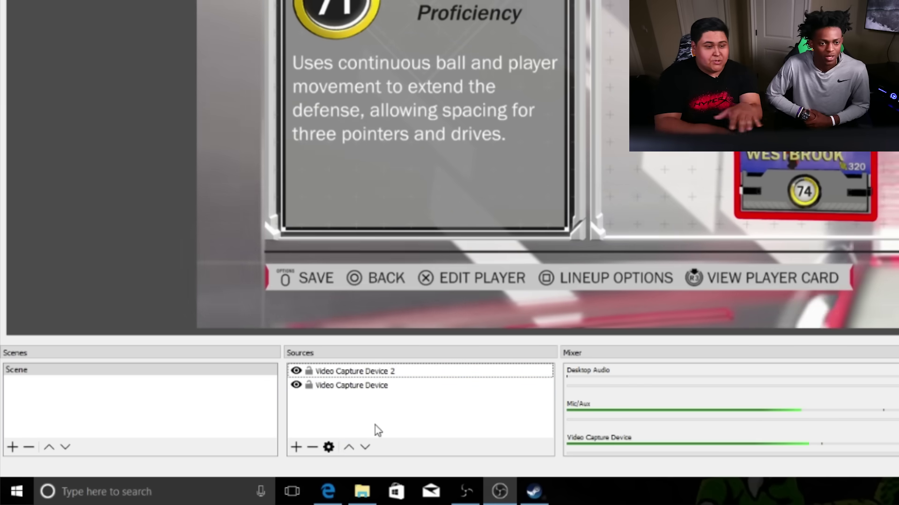
click(312, 418)
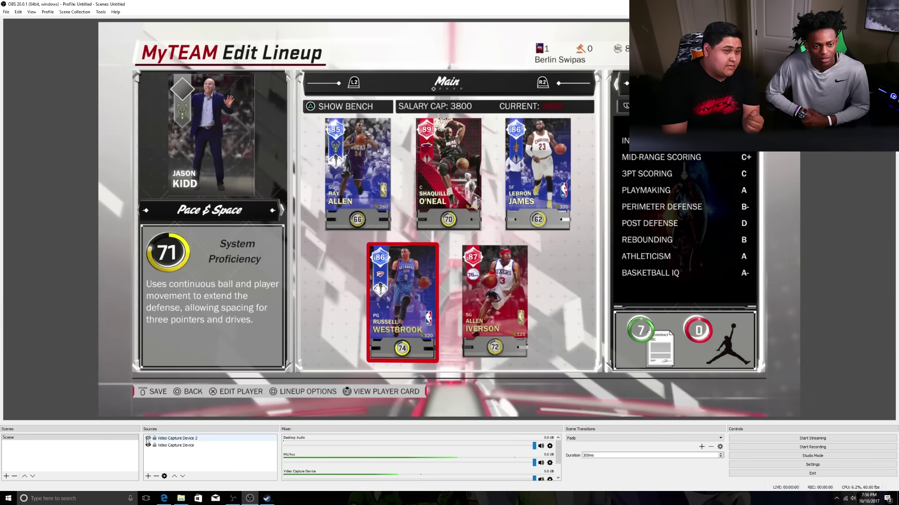
click(296, 372)
click(296, 372)
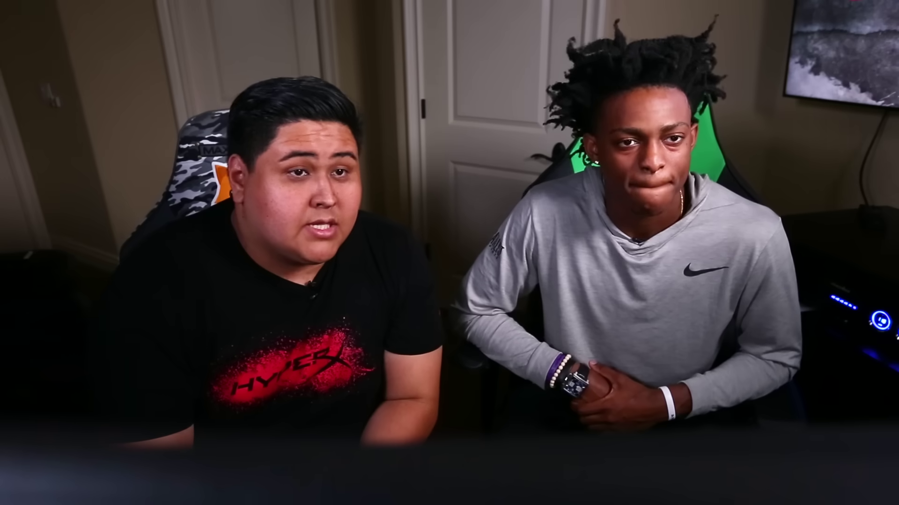
Drag the webcam feed into the bottom-left corner of the gameplay preview.
click(148, 439)
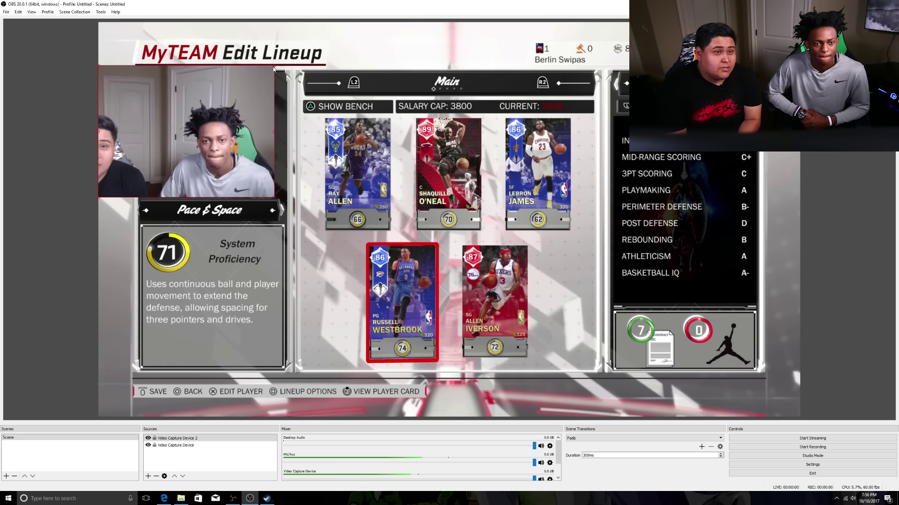
drag(231, 110, 203, 123)
drag(170, 154, 171, 359)
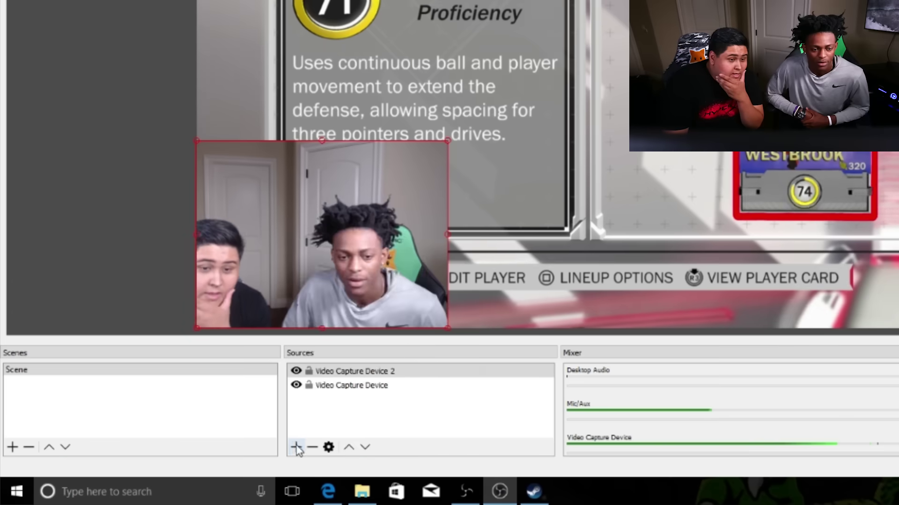
click(148, 476)
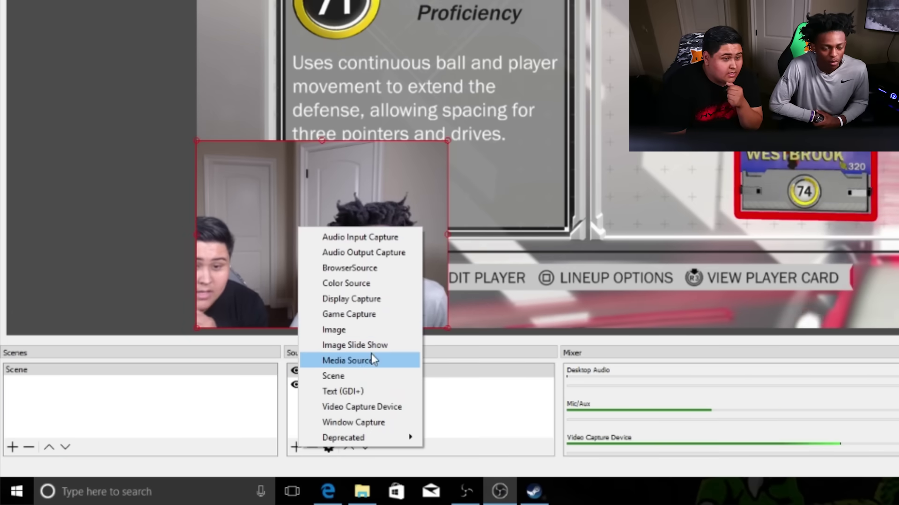
Add an Image source showing the DF-Overlay_005.png overlay file.
click(363, 331)
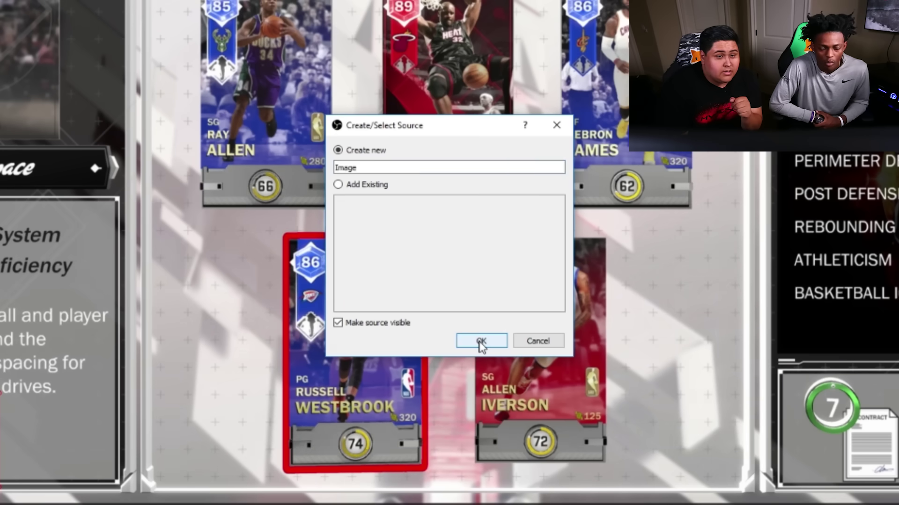
click(480, 343)
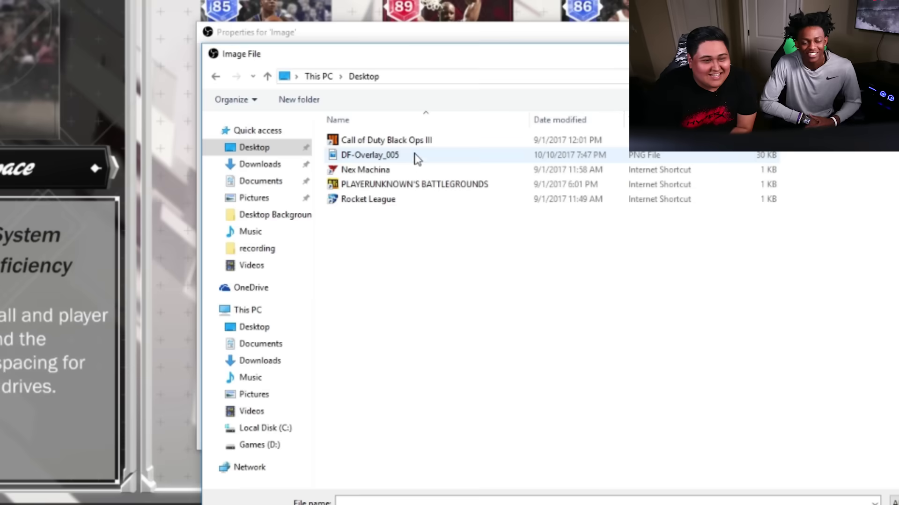
double_click(415, 157)
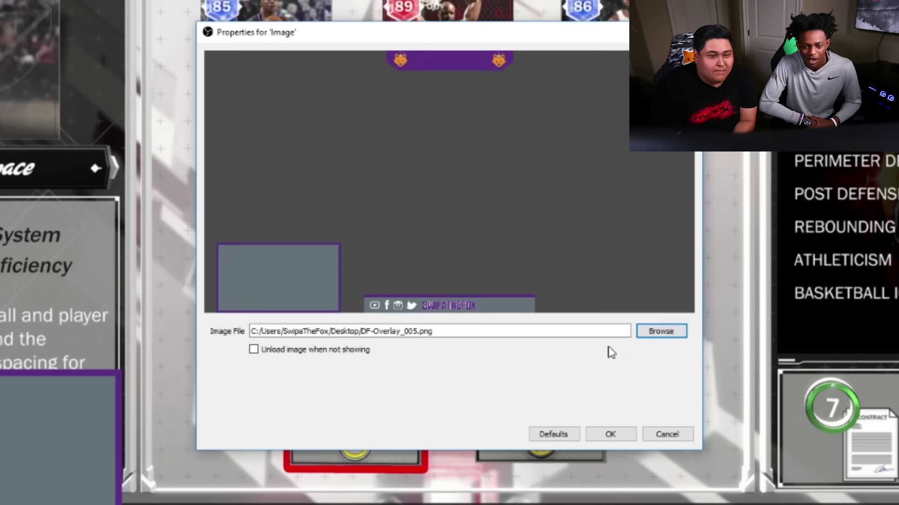
click(610, 435)
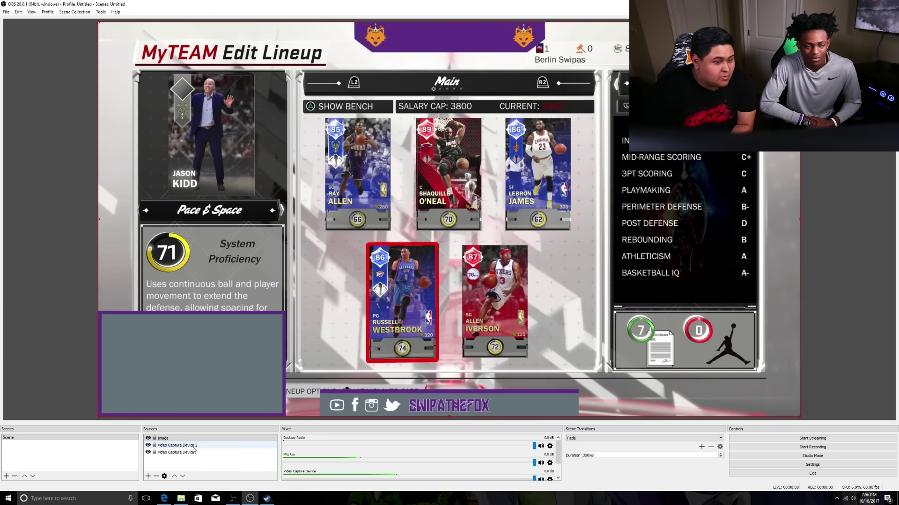
Layer the Image beneath Video Capture Device 2 and shift the overlay right.
click(185, 439)
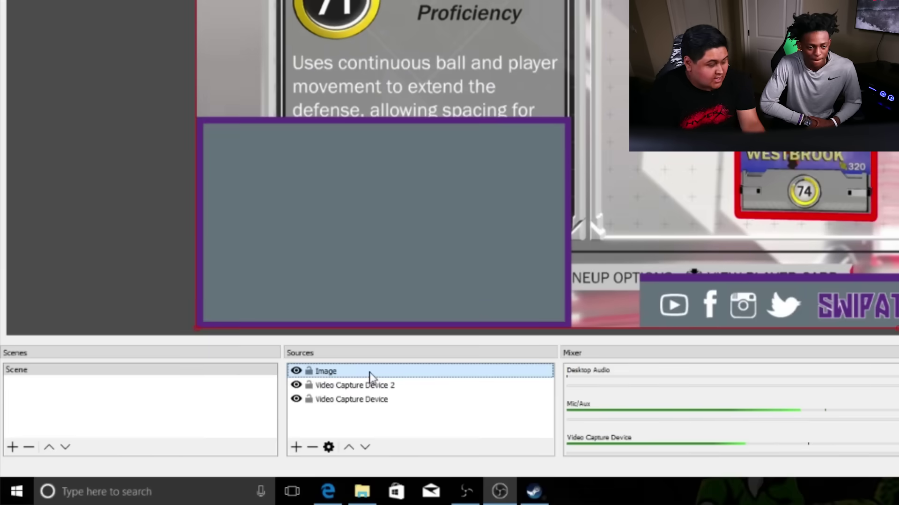
drag(369, 374, 369, 388)
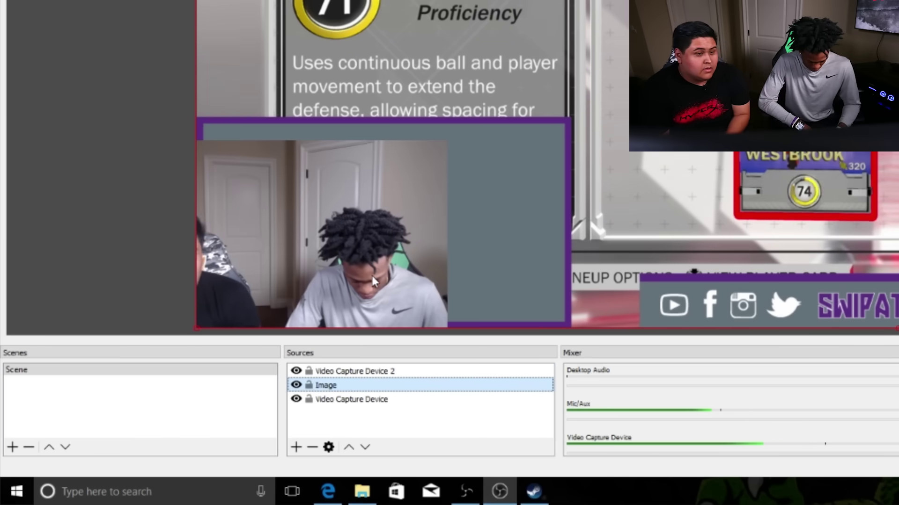
drag(372, 276, 471, 247)
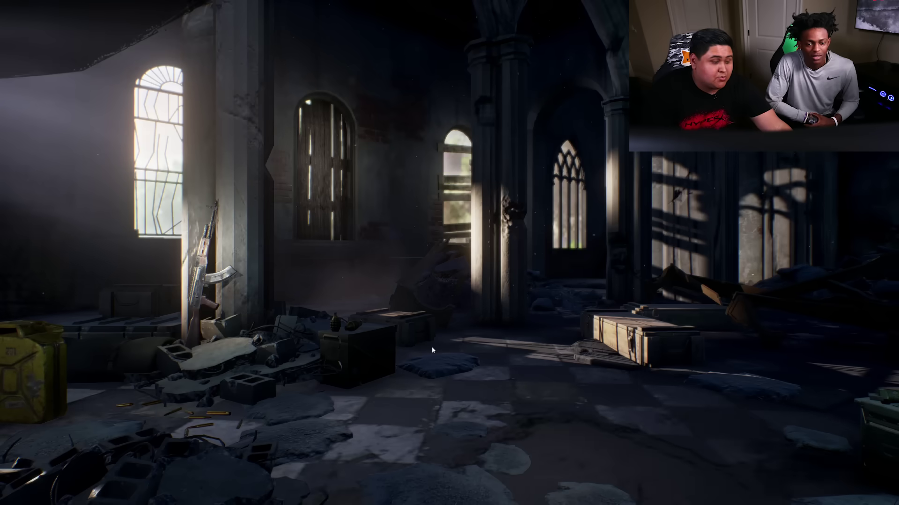
Switch from the running PUBG game back to the OBS Studio window with Alt+Tab.
key(alt+Tab)
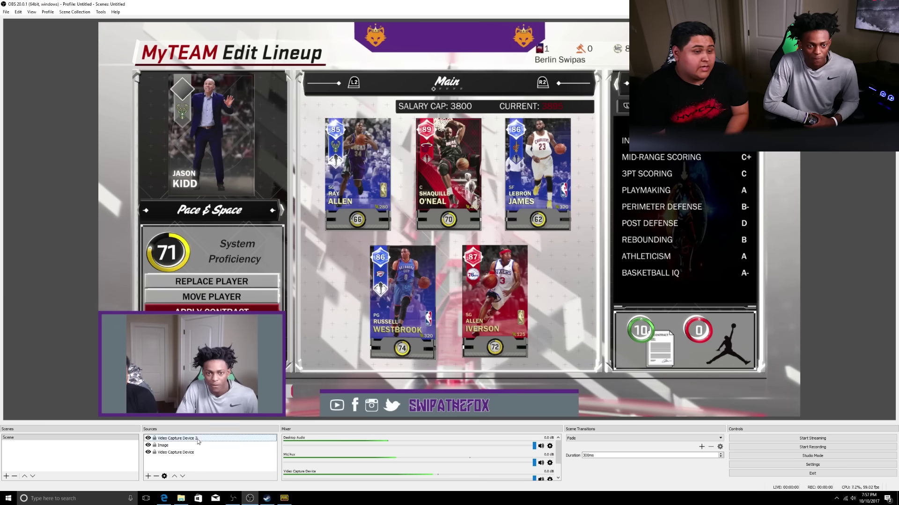
click(147, 477)
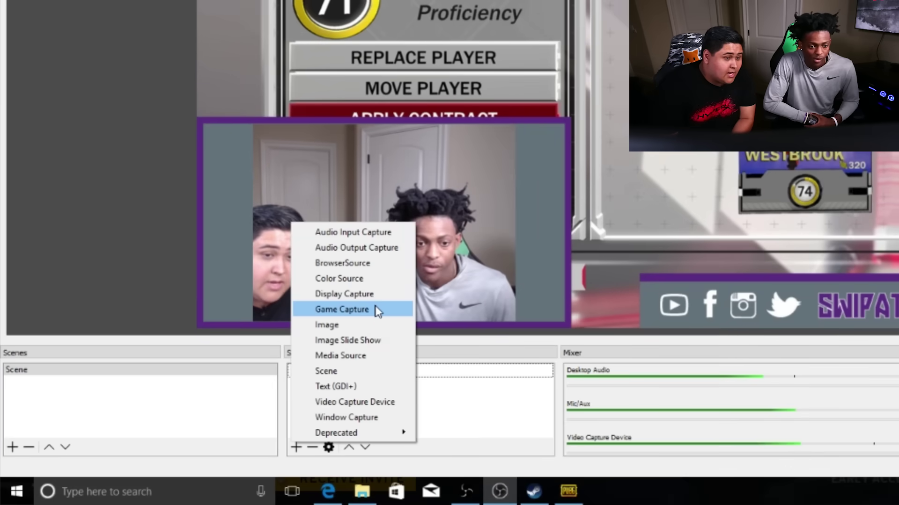
Add a Game Capture named PUBG capturing the specific PLAYERUNKNOWN'S BATTLEGROUNDS (TslGame.exe) window.
click(188, 407)
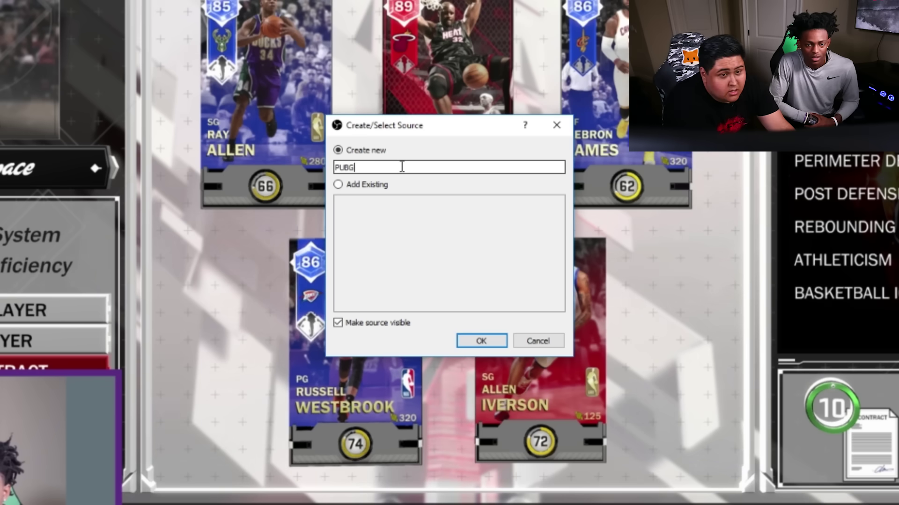
text(PUBG)
key(Return)
click(381, 314)
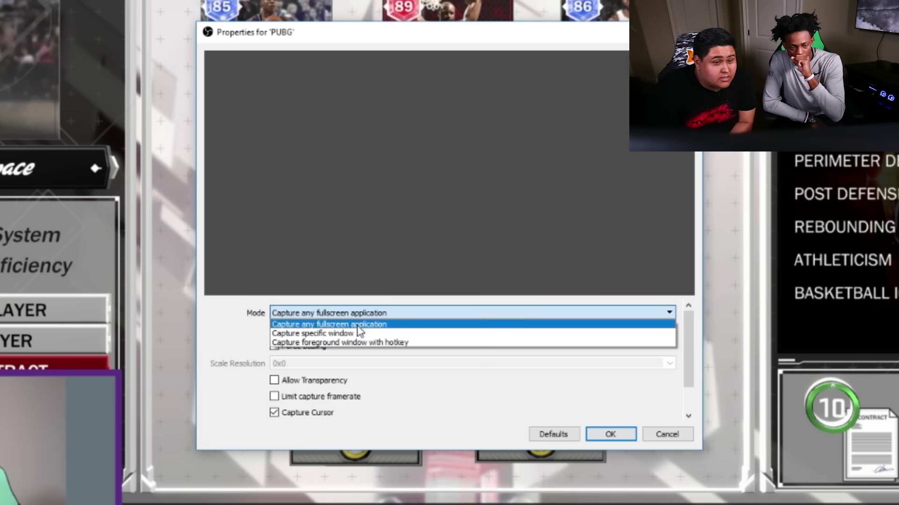
click(350, 334)
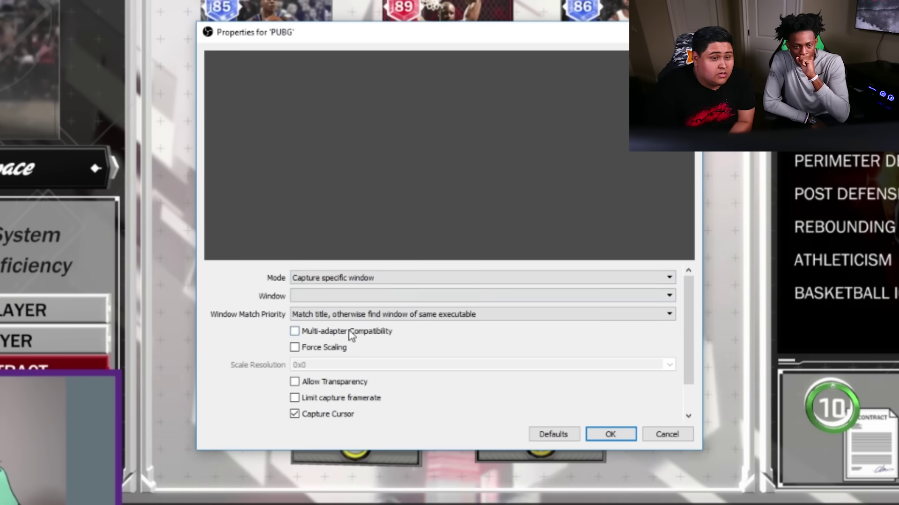
click(356, 297)
click(390, 316)
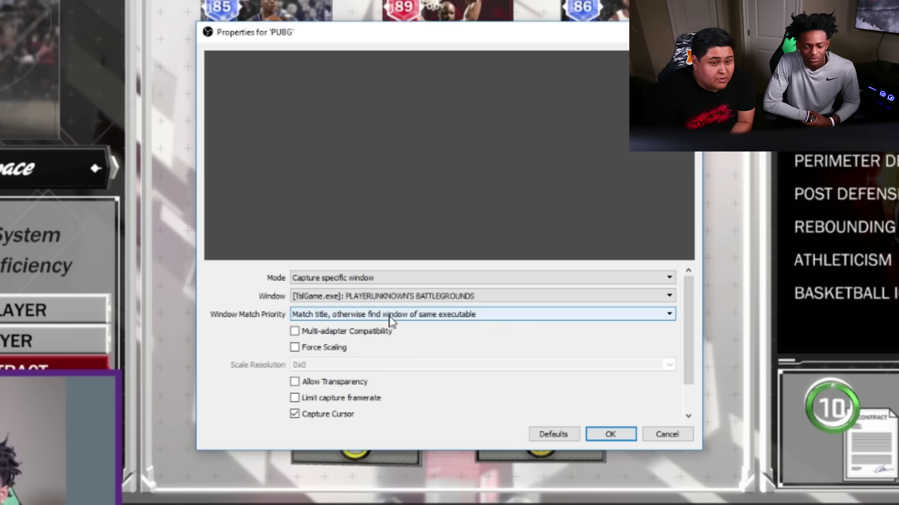
click(616, 436)
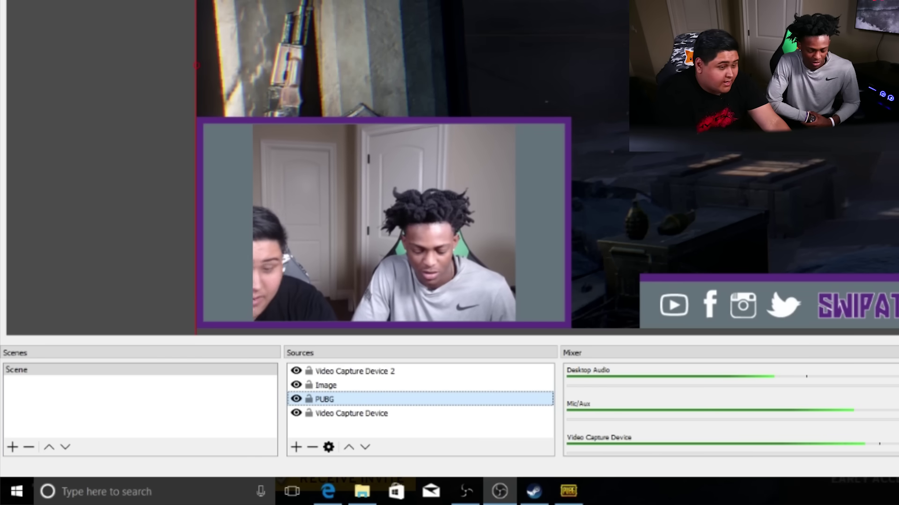
click(351, 414)
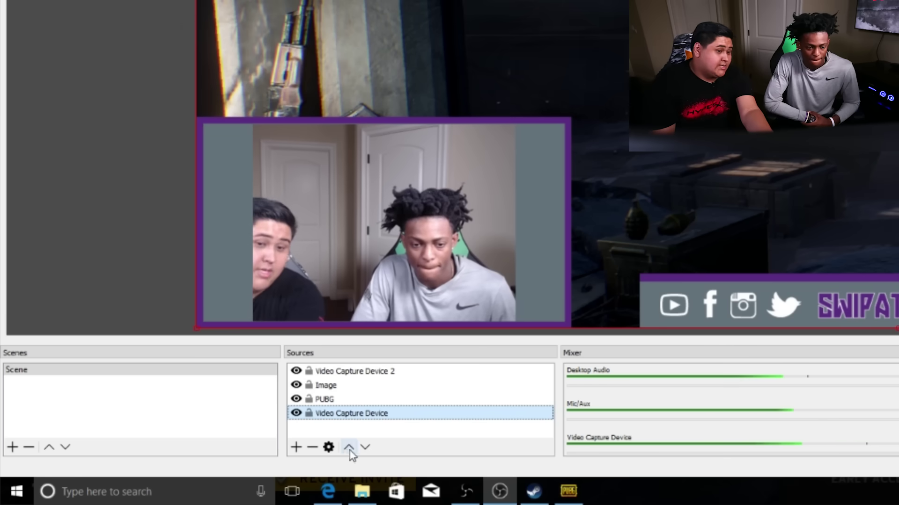